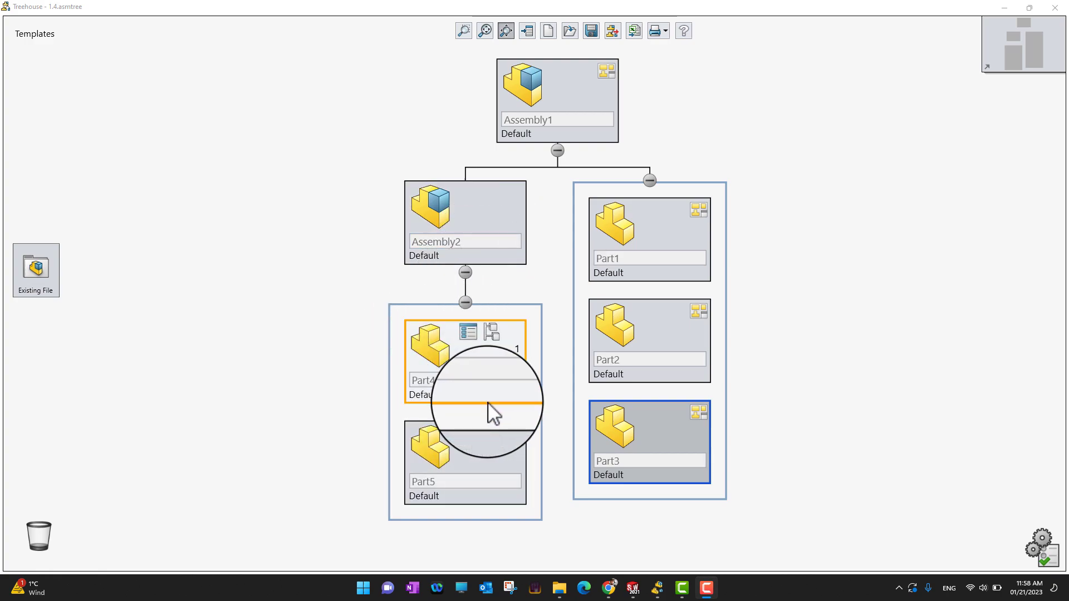
# Show the drawings attached to Part1, Part2, Part3 and Assembly1 in the assembly tree.
pyautogui.click(699, 211)
pyautogui.click(700, 315)
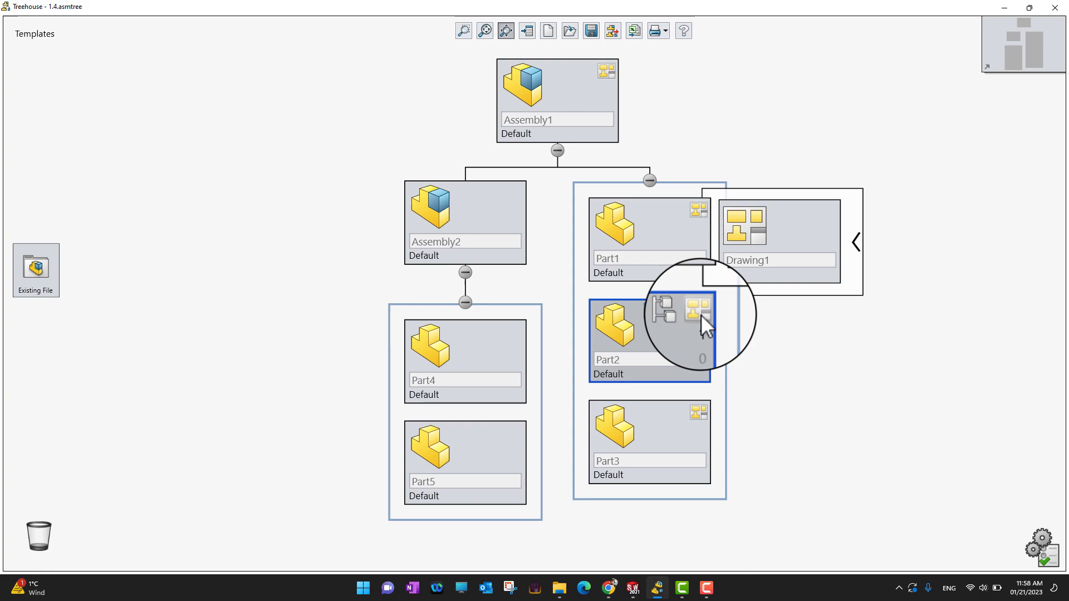
pyautogui.click(699, 413)
pyautogui.click(608, 78)
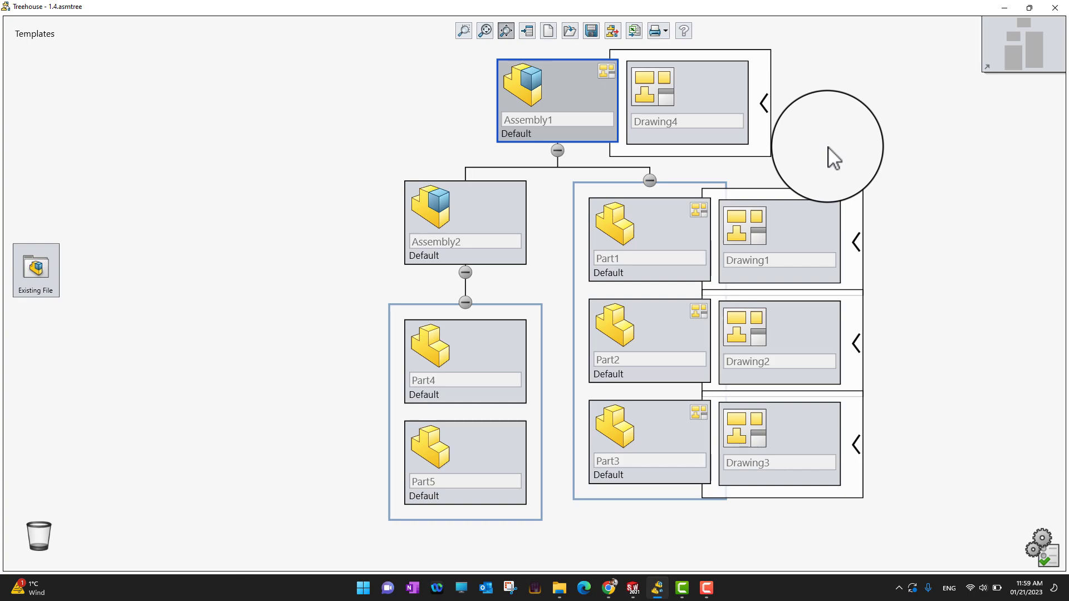
# Switch to SOLIDWORKS, open the 1.4 assembly from the Ch 1 exercise folder to view it, and close it again.
pyautogui.click(635, 590)
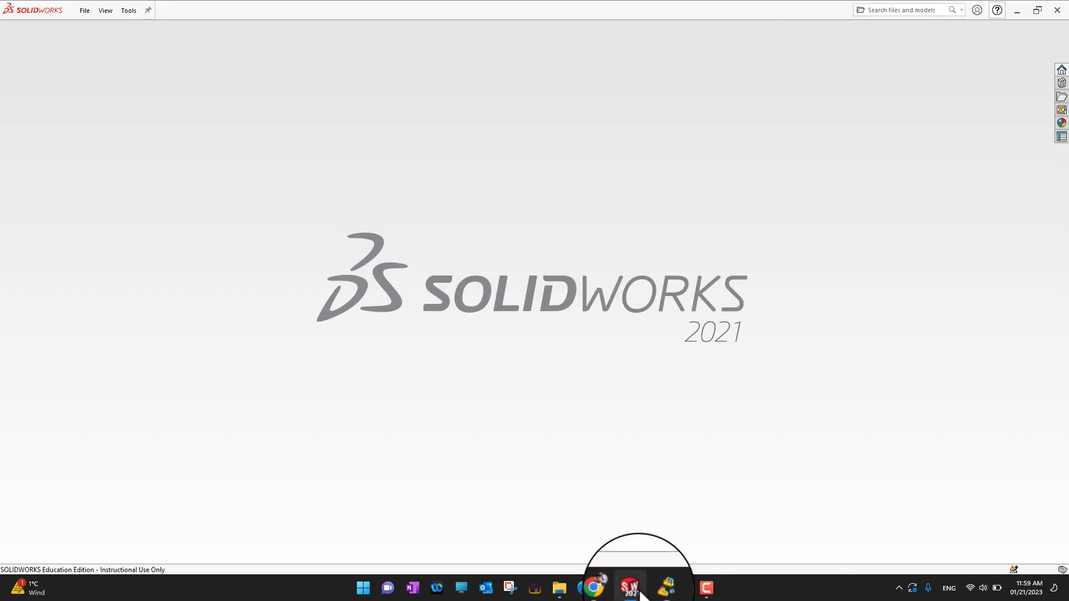
pyautogui.click(85, 11)
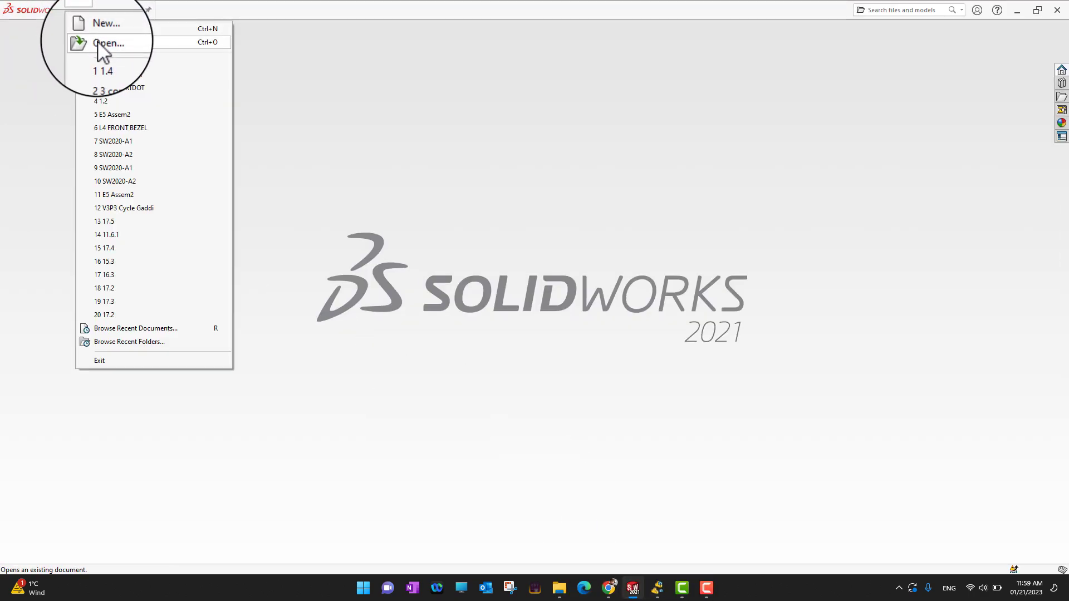
pyautogui.click(98, 42)
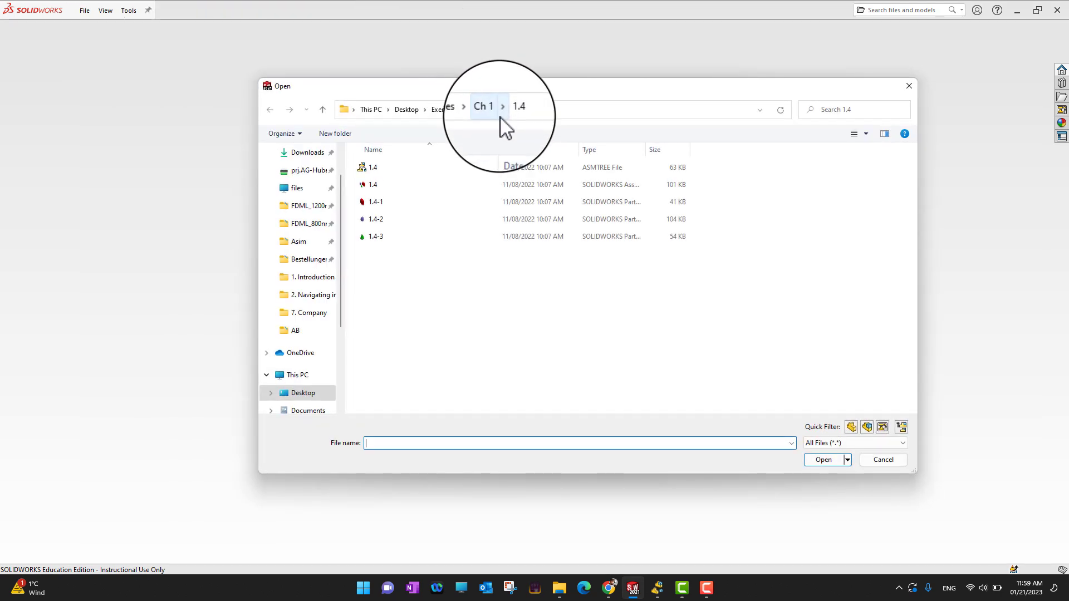
pyautogui.doubleClick(595, 190)
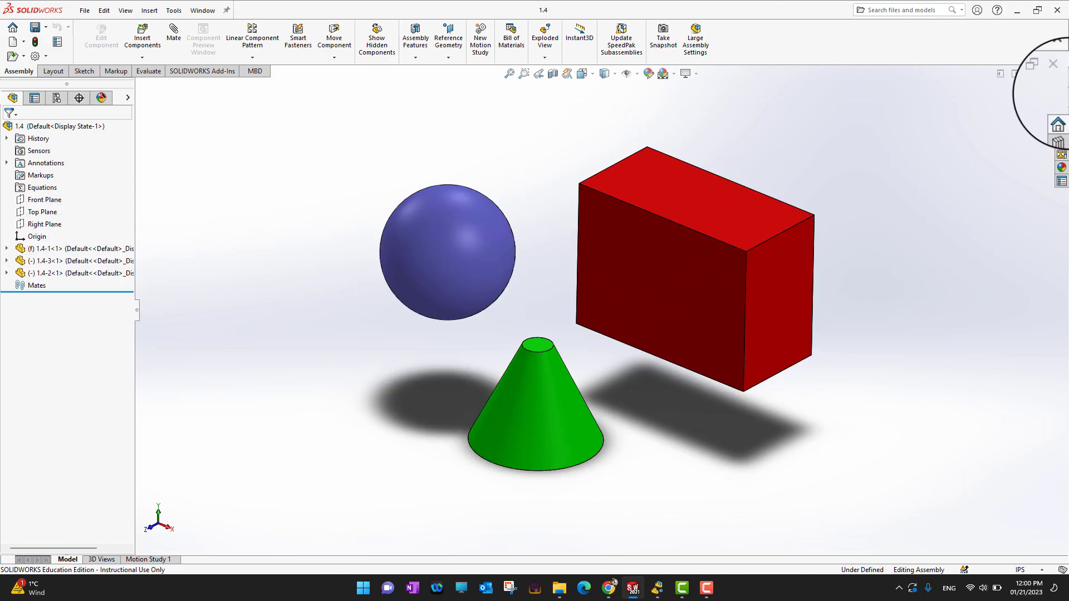
pyautogui.click(1053, 63)
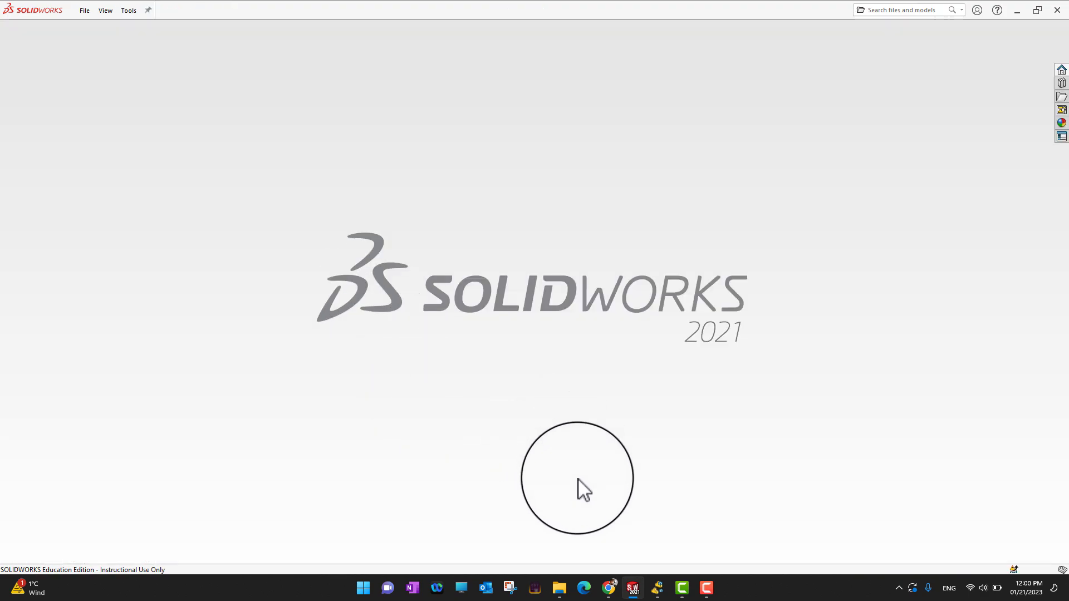
# Switch to File Explorer and look over the assembly and part files in the 1.4 exercise folder.
pyautogui.moveTo(560, 588)
pyautogui.click(523, 553)
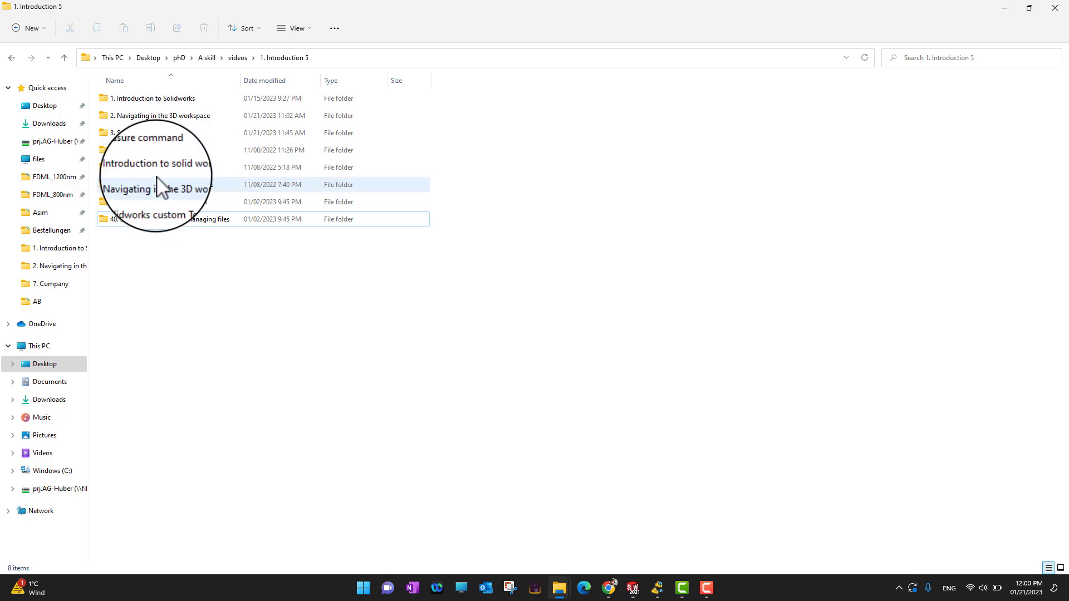
pyautogui.click(560, 588)
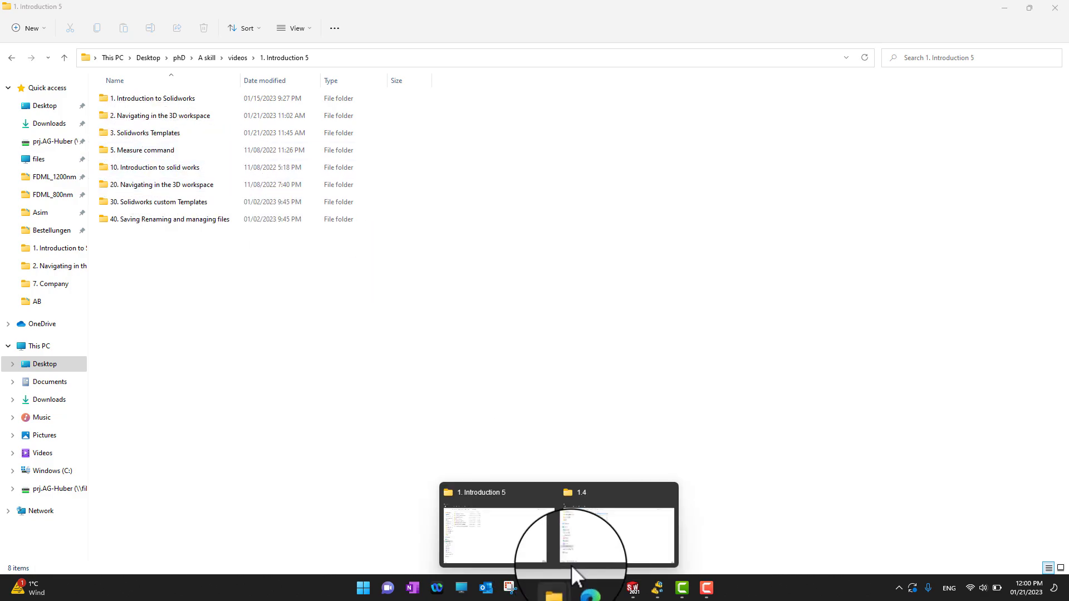
pyautogui.click(576, 556)
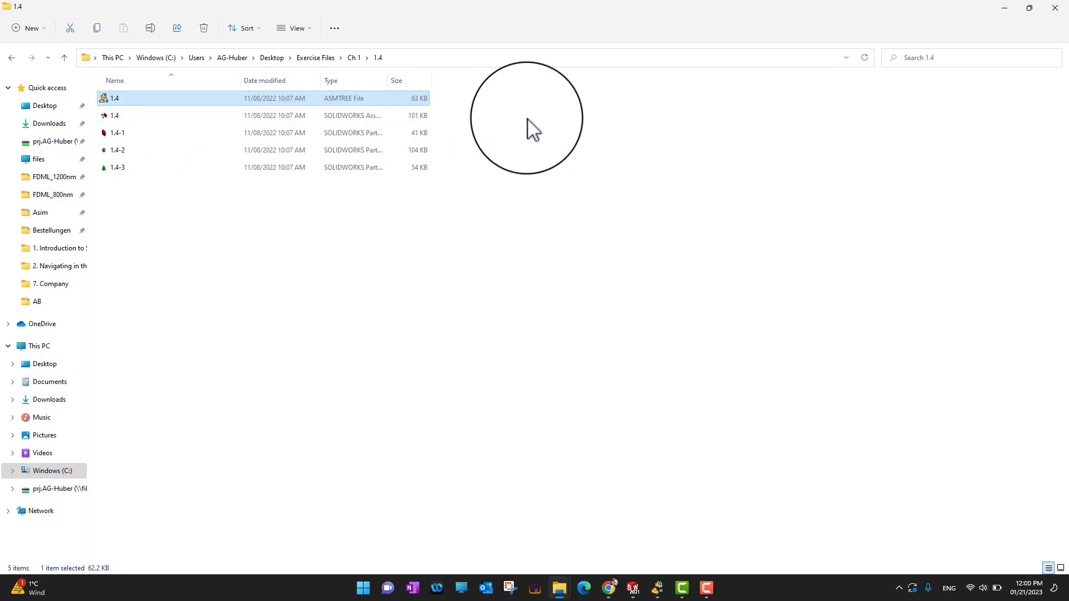
pyautogui.click(533, 131)
pyautogui.click(423, 115)
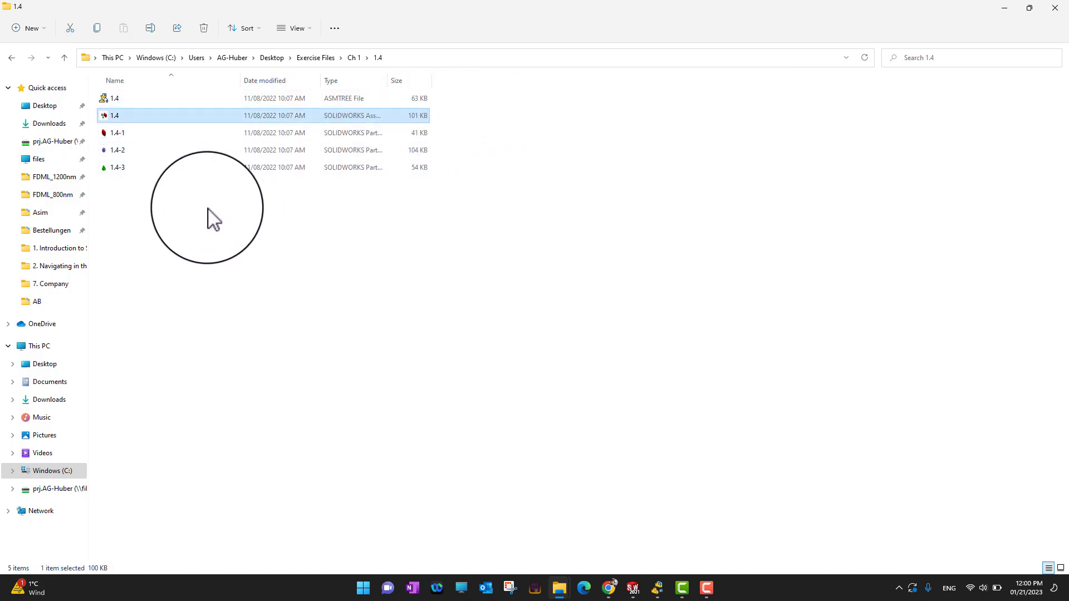
pyautogui.moveTo(207, 207); pyautogui.dragTo(205, 131)
pyautogui.click(167, 201)
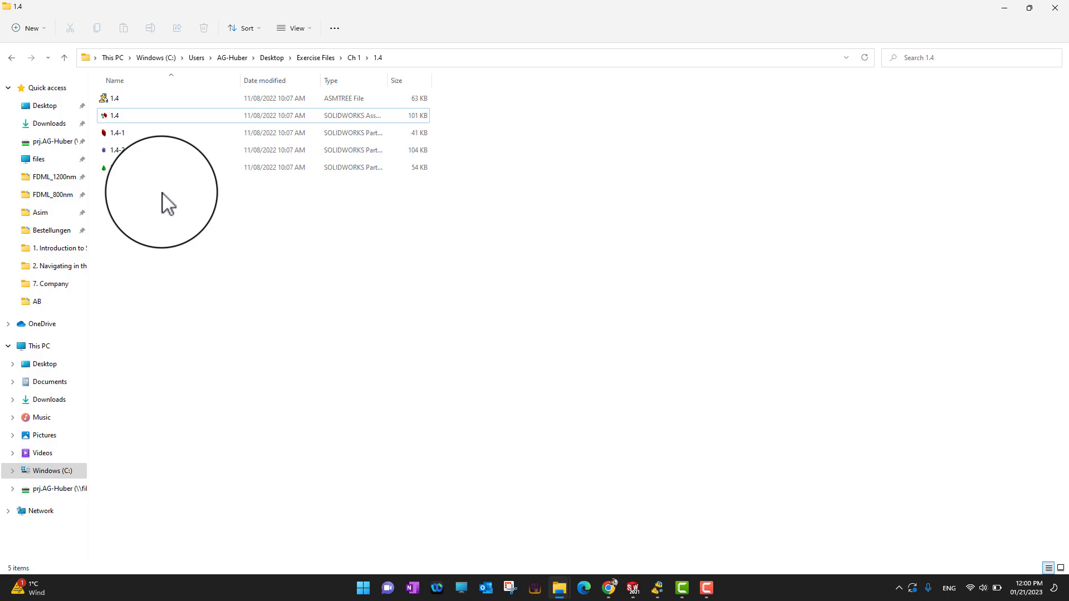
# Rename the part file 1.4-3 as 1.4-4.
pyautogui.click(128, 168)
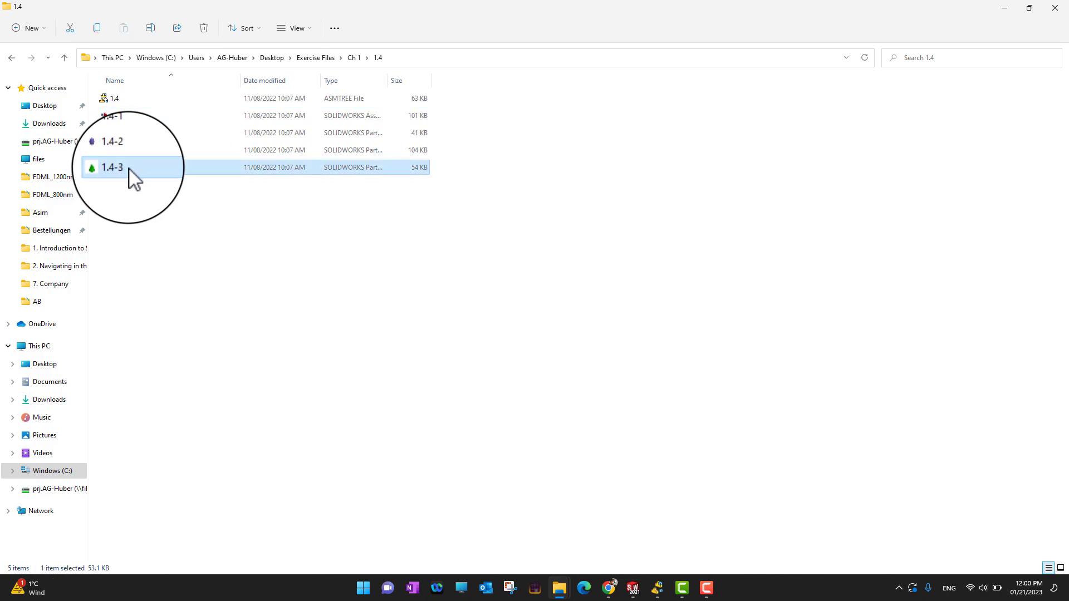
pyautogui.click(128, 168)
pyautogui.click(128, 168)
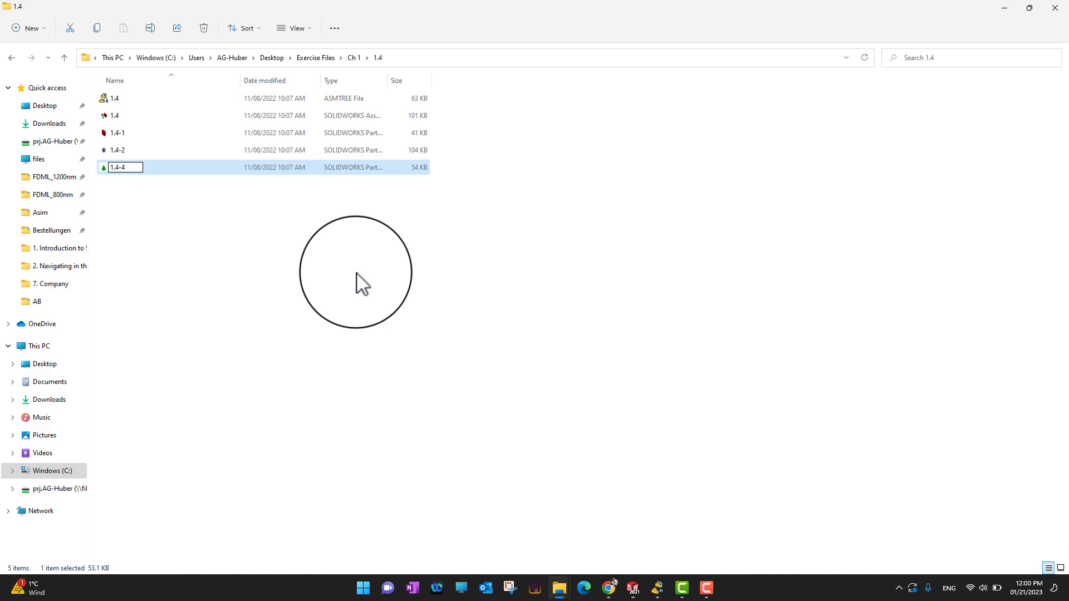
pyautogui.click(361, 285)
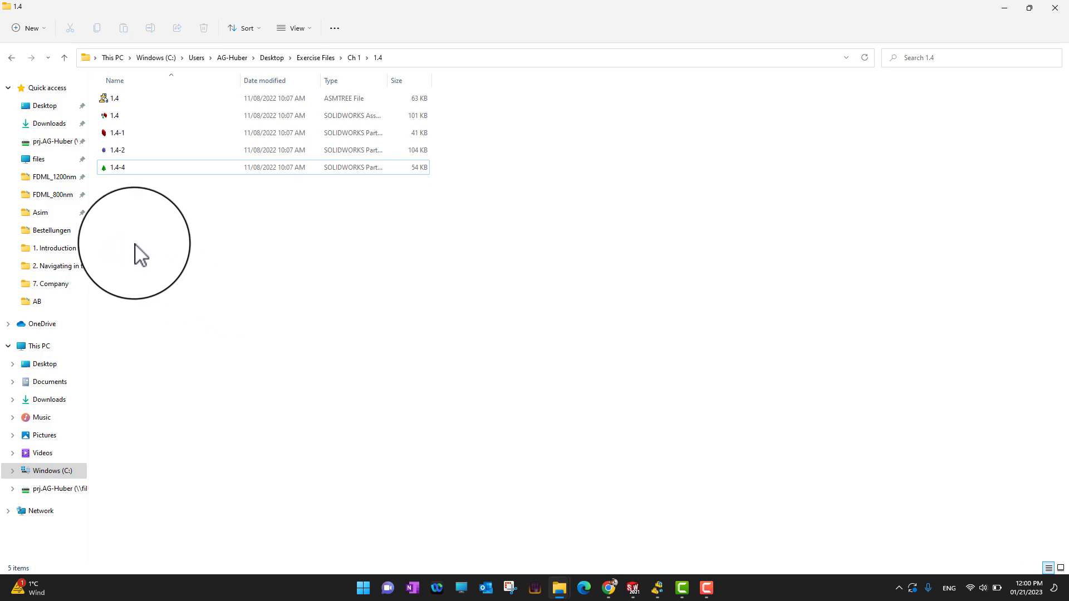
# Switch to SOLIDWORKS, open the 1.4 assembly to check the effect of the renamed part, and close it again.
pyautogui.click(620, 589)
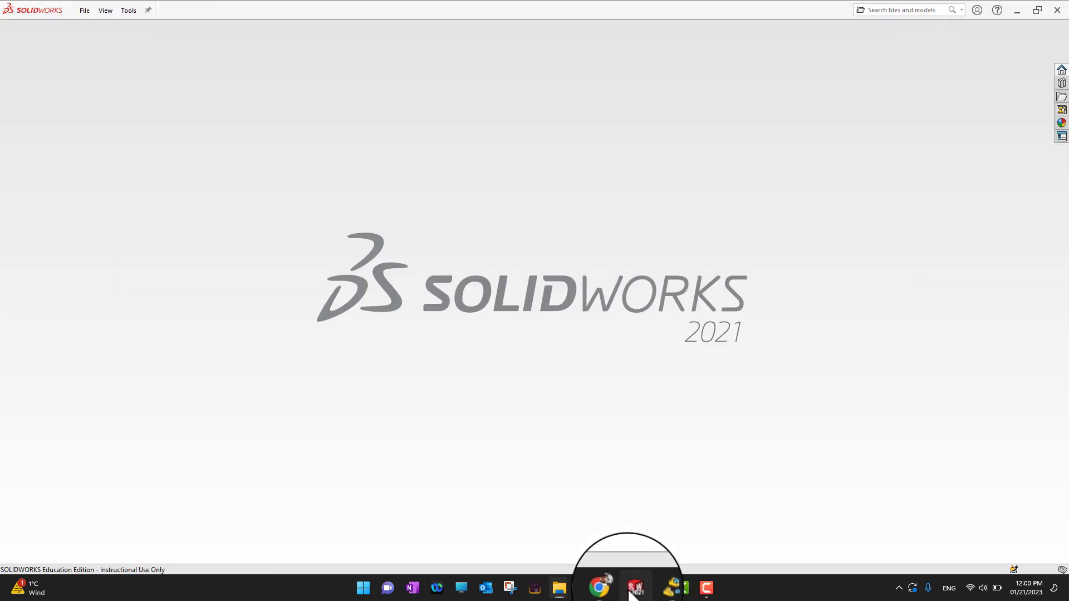
pyautogui.click(83, 4)
pyautogui.click(95, 45)
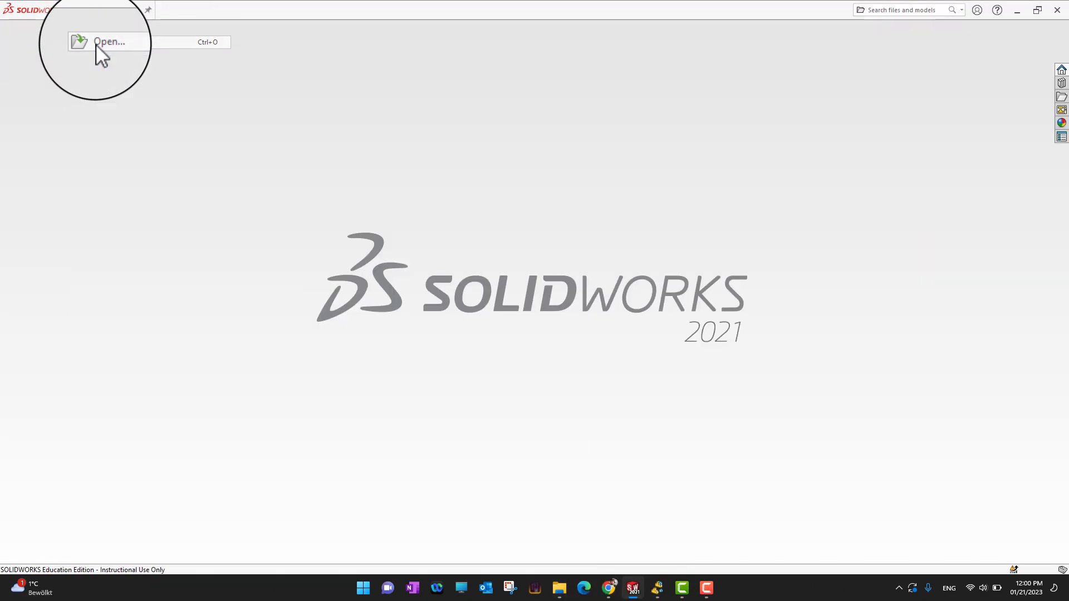
pyautogui.doubleClick(388, 186)
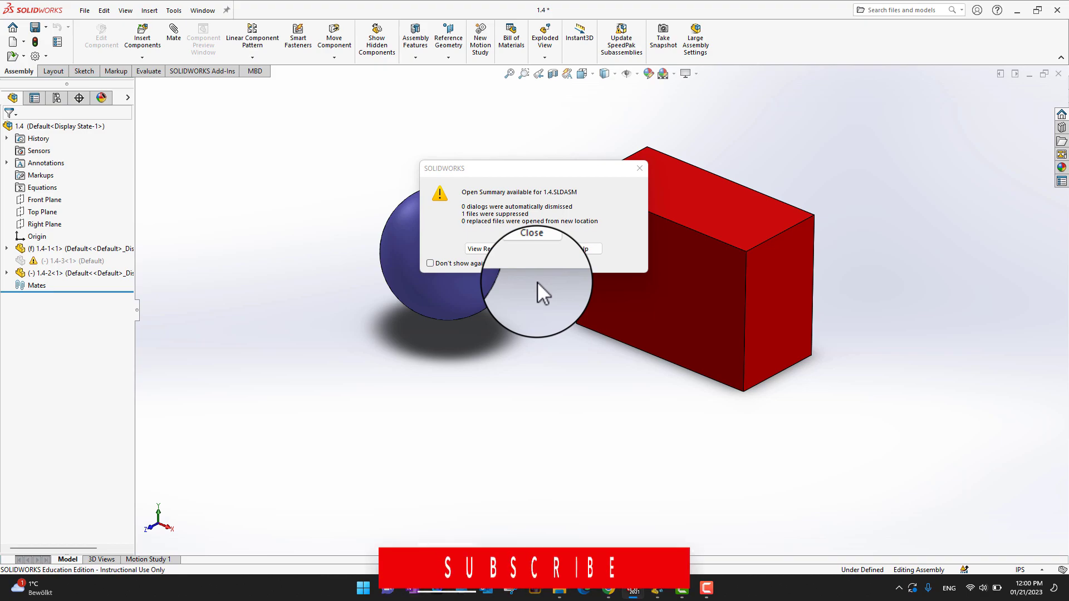
pyautogui.click(533, 249)
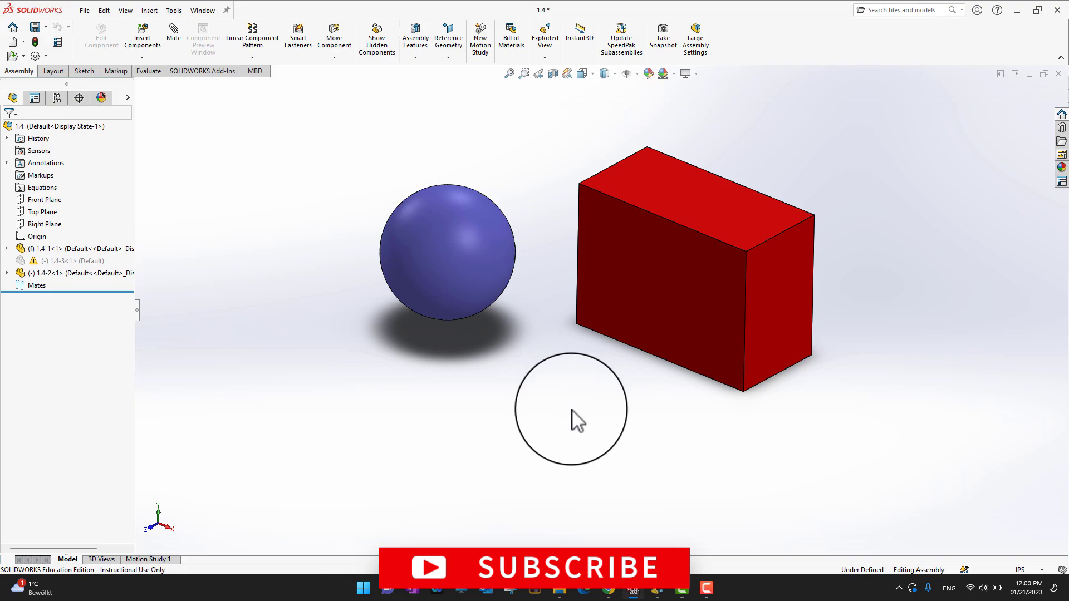
pyautogui.click(1058, 73)
pyautogui.click(496, 301)
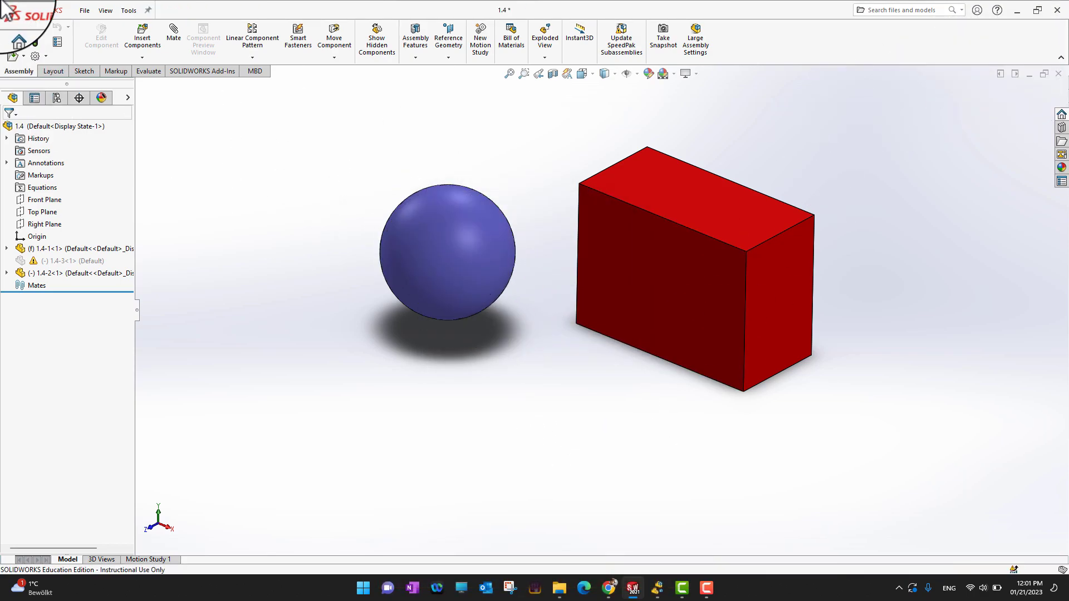
# Open the 1.4 assembly again from the Ch 1 exercise folder.
pyautogui.click(83, 10)
pyautogui.click(106, 57)
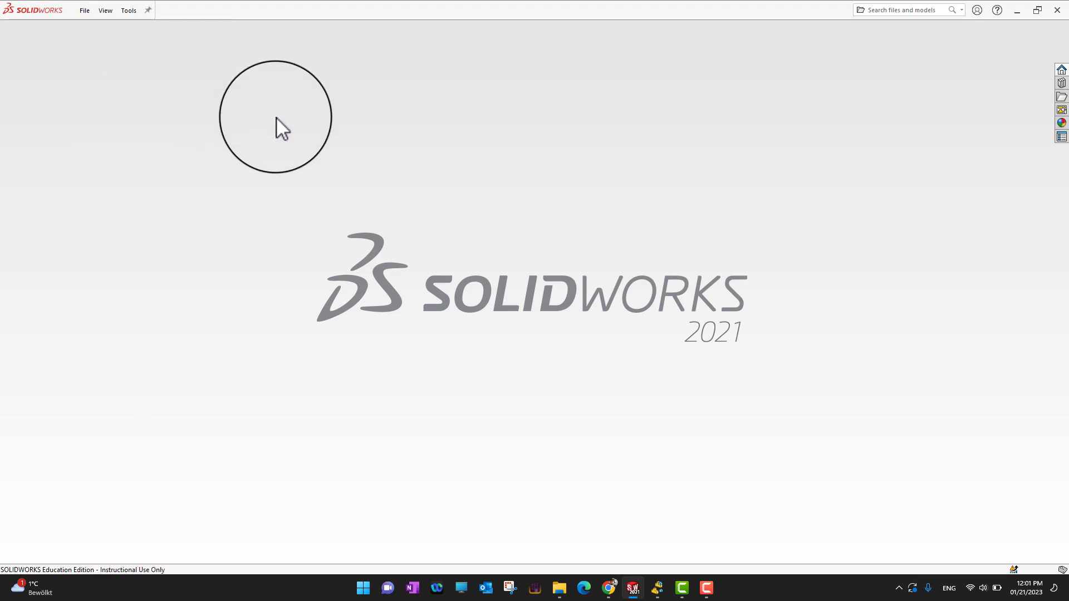
pyautogui.doubleClick(375, 187)
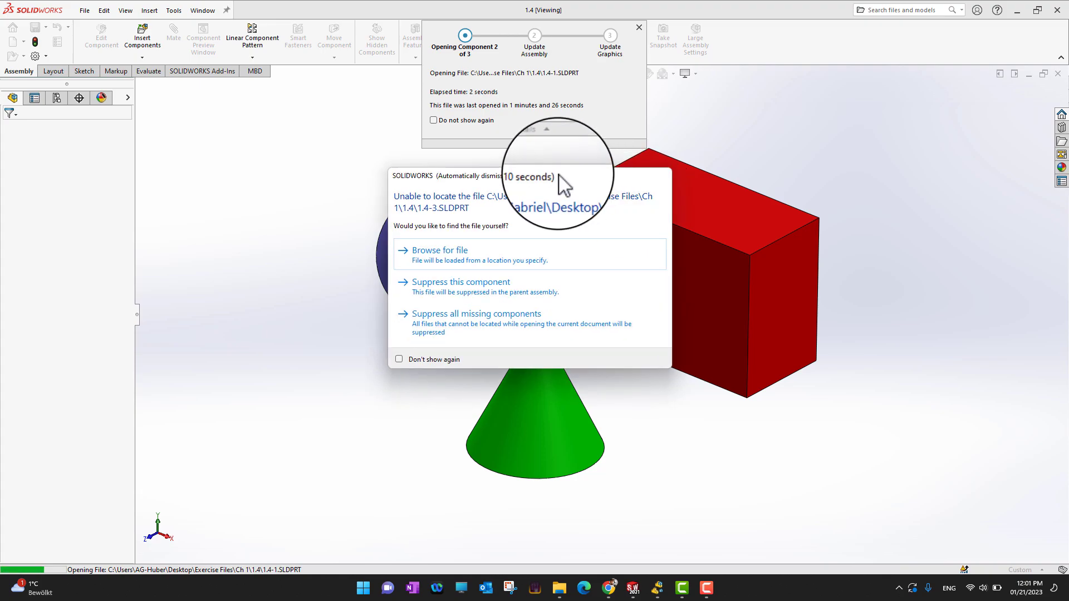
# Start browsing for the missing 1.4-3 part, cancel the file selection, and close the assembly.
pyautogui.click(452, 255)
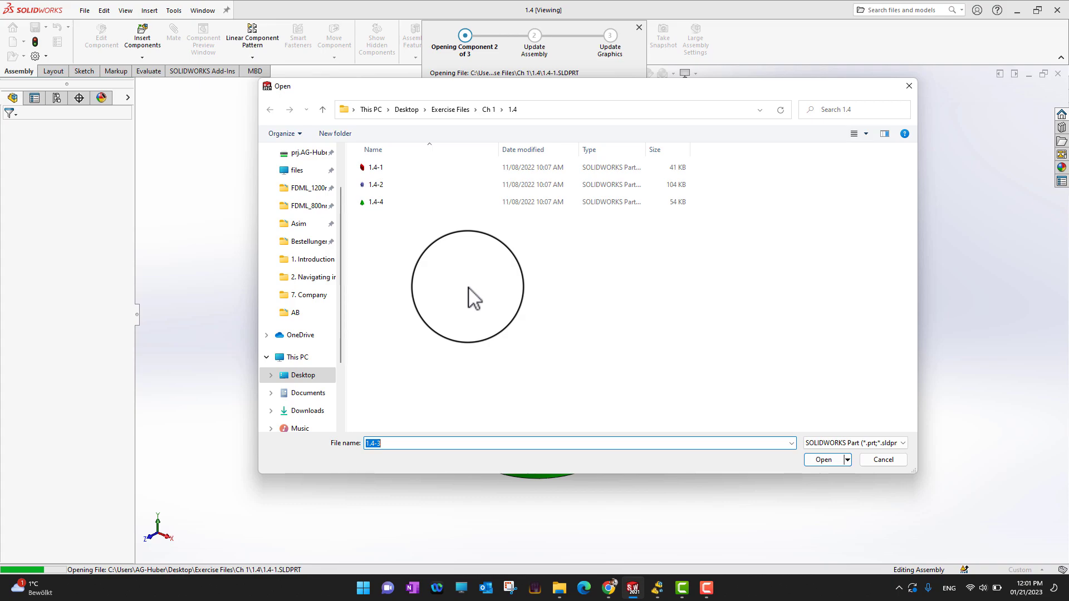
pyautogui.click(873, 461)
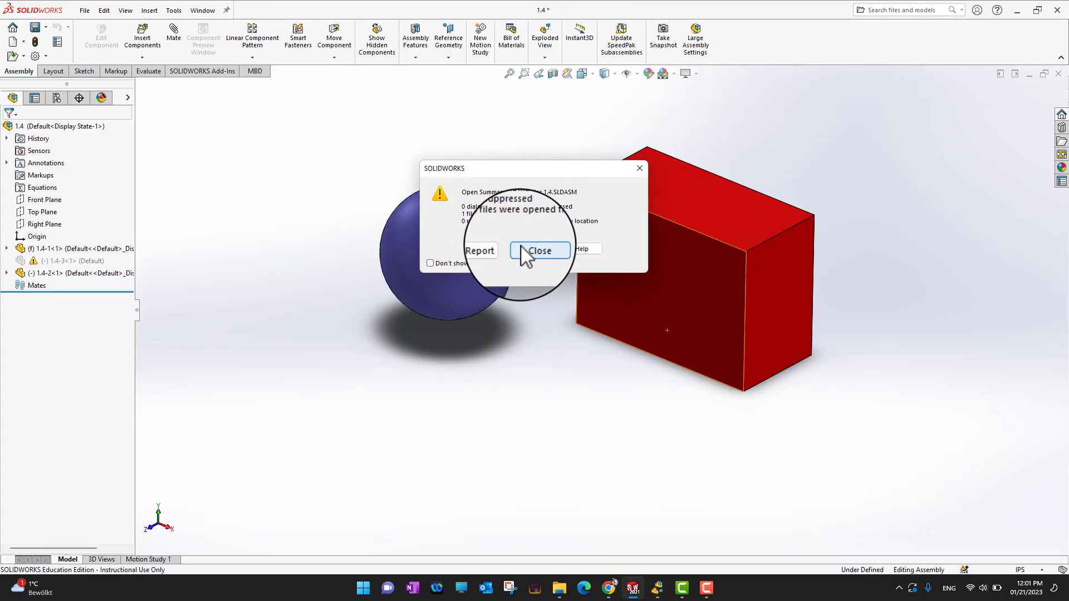
pyautogui.click(533, 252)
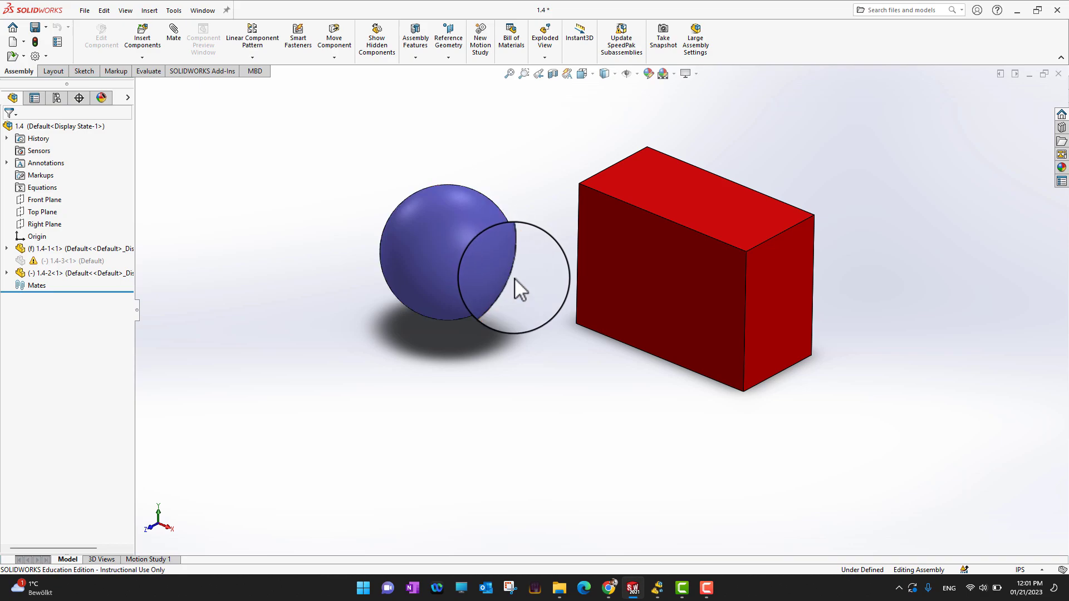
pyautogui.click(1058, 74)
pyautogui.click(517, 312)
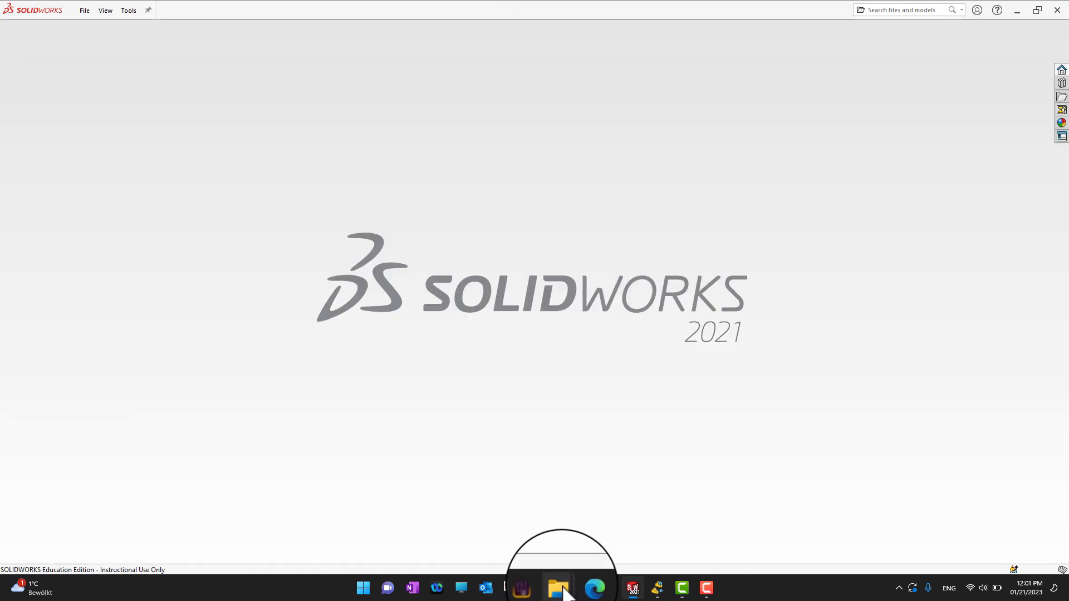
# Switch to the 1.4 folder in File Explorer and rename the part file 1.4-4 as 1.4-3.
pyautogui.moveTo(560, 588)
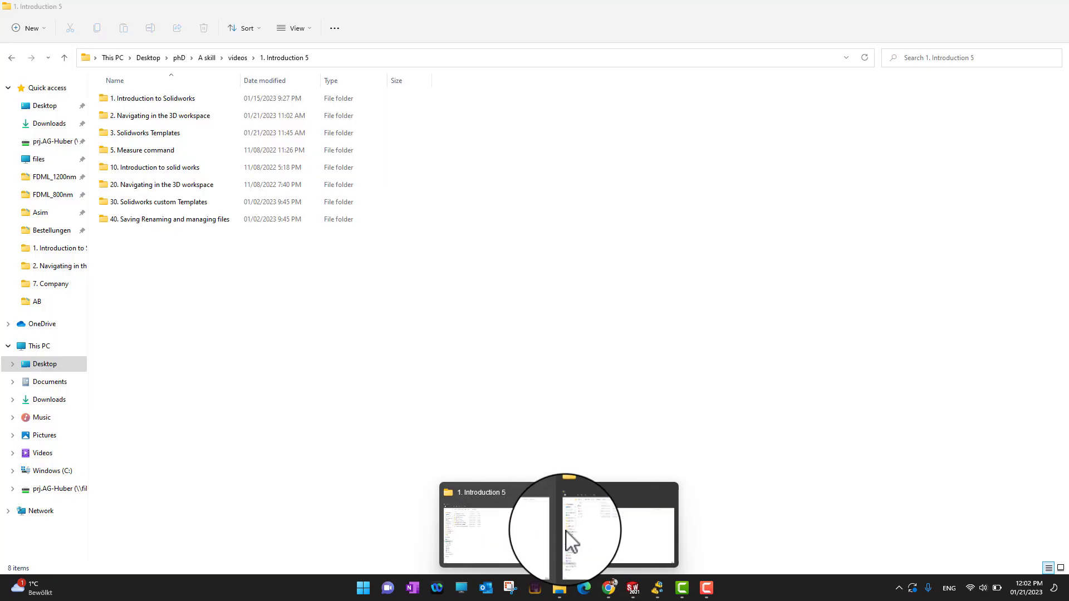
pyautogui.click(565, 532)
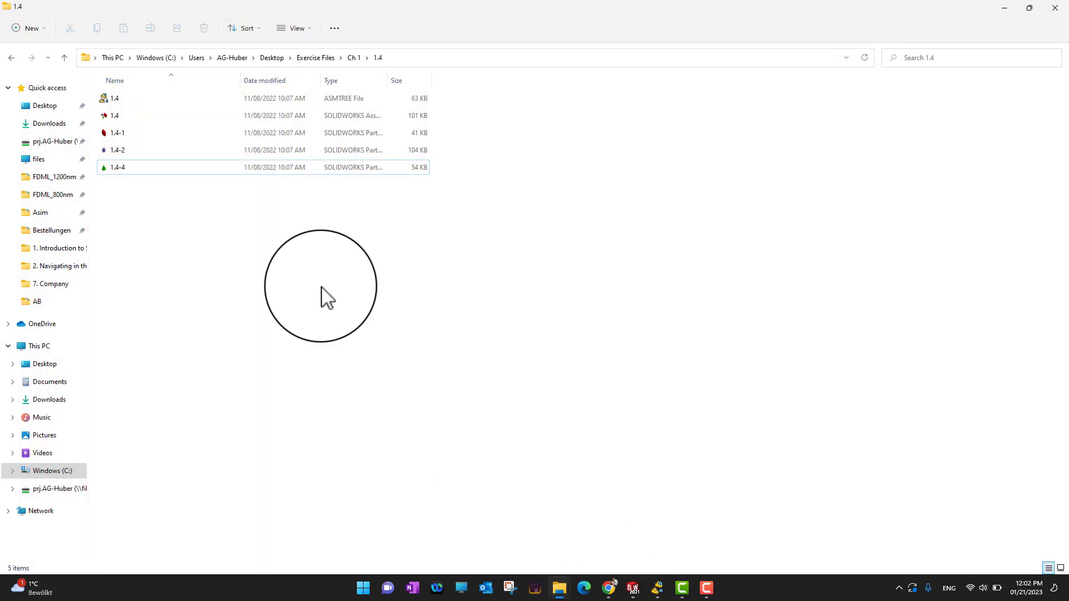
pyautogui.click(139, 167)
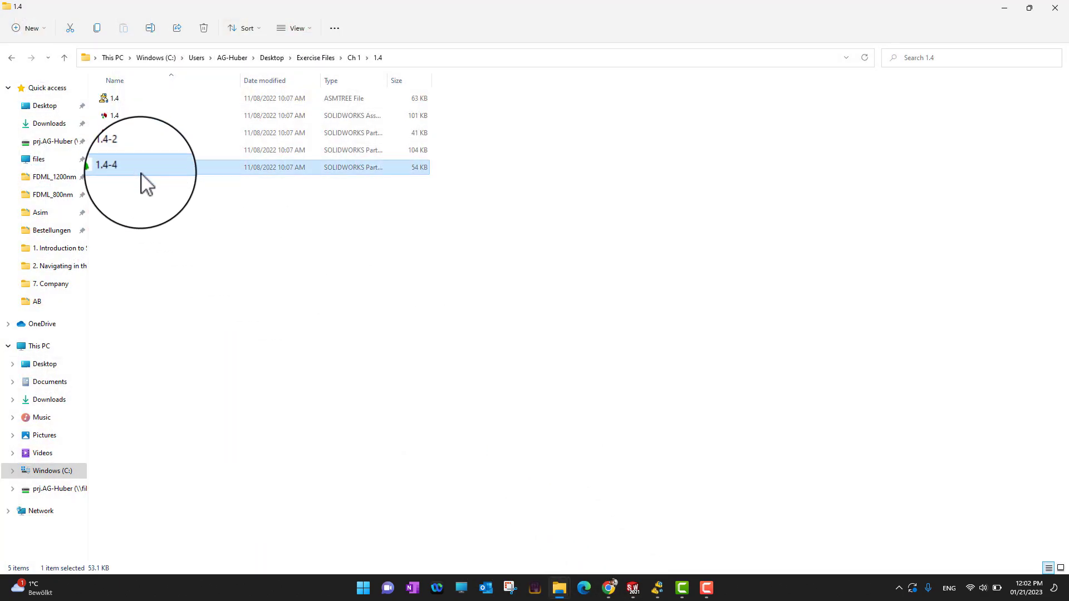
pyautogui.click(141, 173)
pyautogui.click(137, 169)
pyautogui.press('BackSpace')
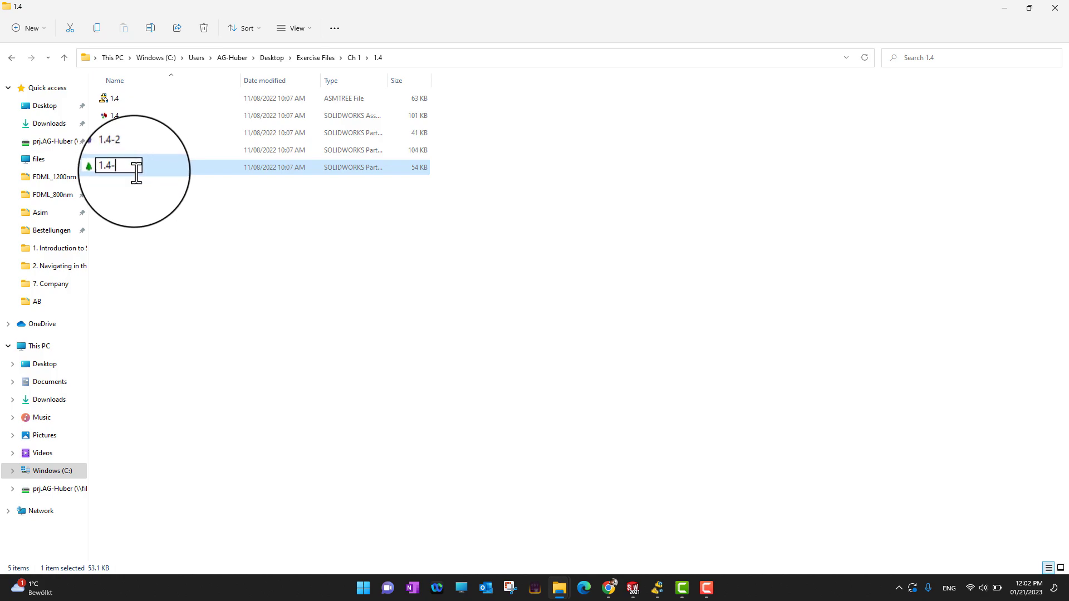
pyautogui.write('3')
pyautogui.click(263, 273)
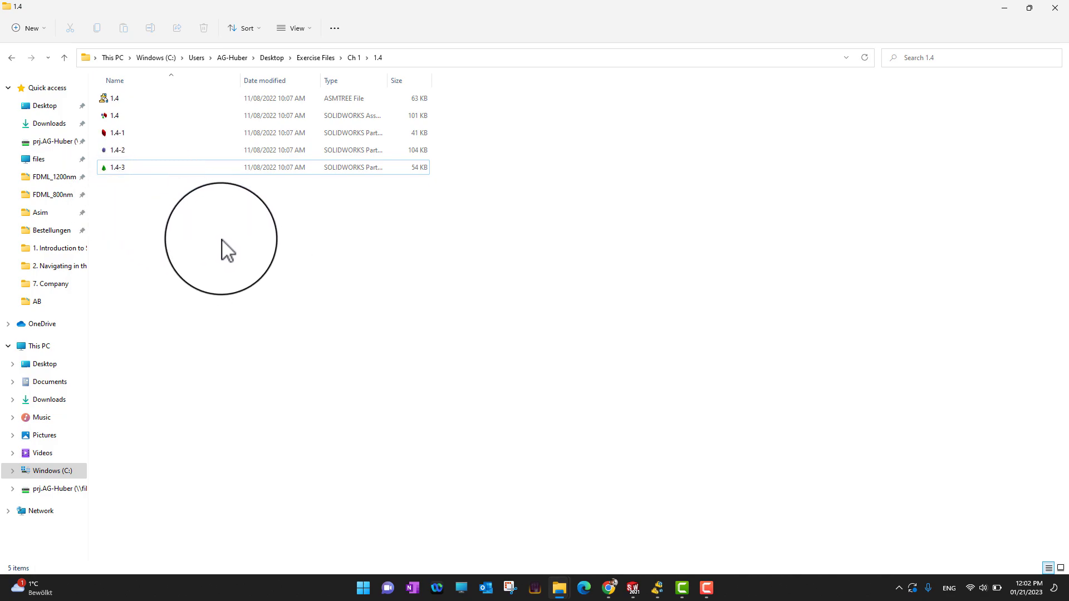
# Switch to SOLIDWORKS and open the 1.4 assembly with its restored part file.
pyautogui.click(632, 585)
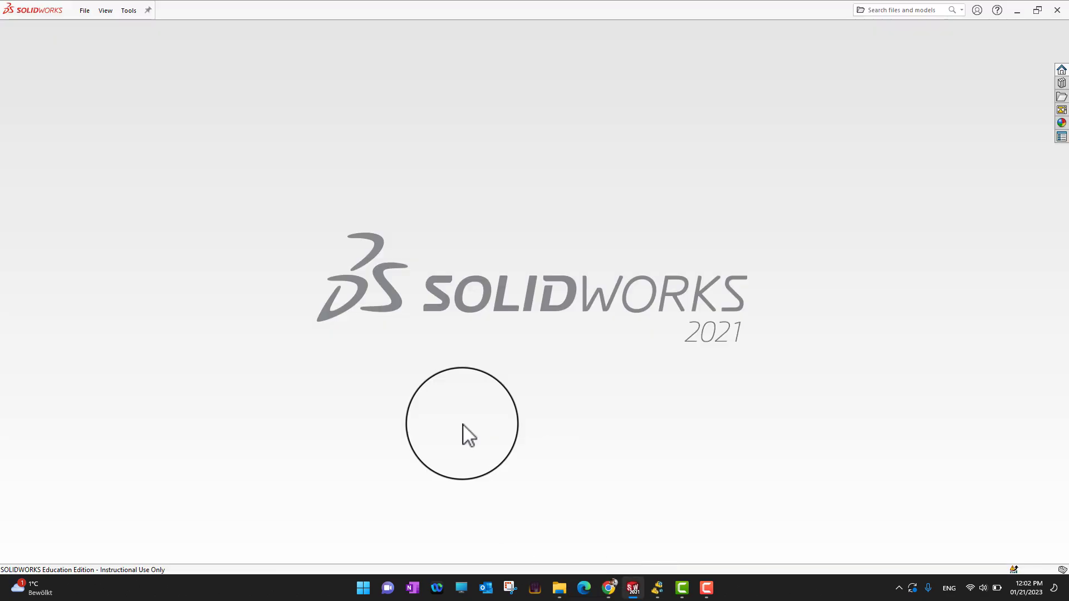
pyautogui.click(84, 9)
pyautogui.click(103, 43)
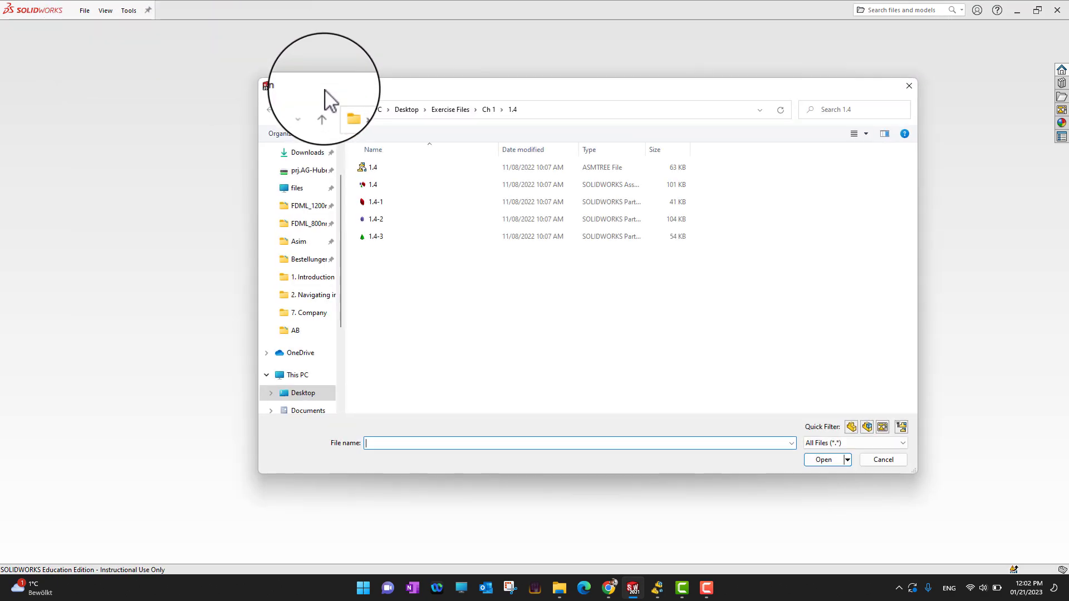
pyautogui.doubleClick(388, 184)
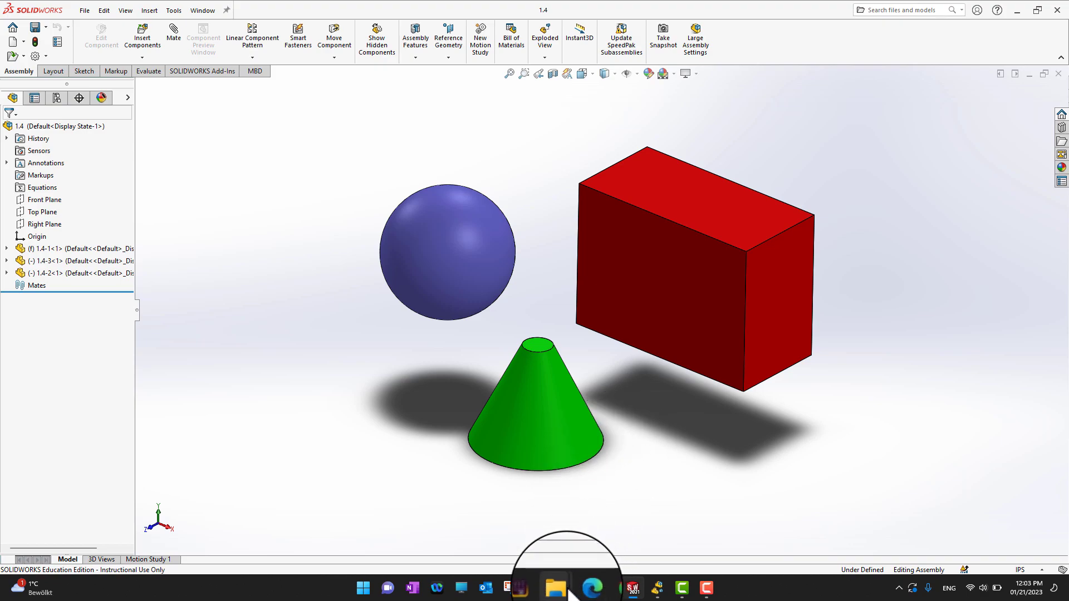
# Switch to File Explorer and show the 1.4 exercise folder.
pyautogui.moveTo(559, 588)
pyautogui.click(610, 534)
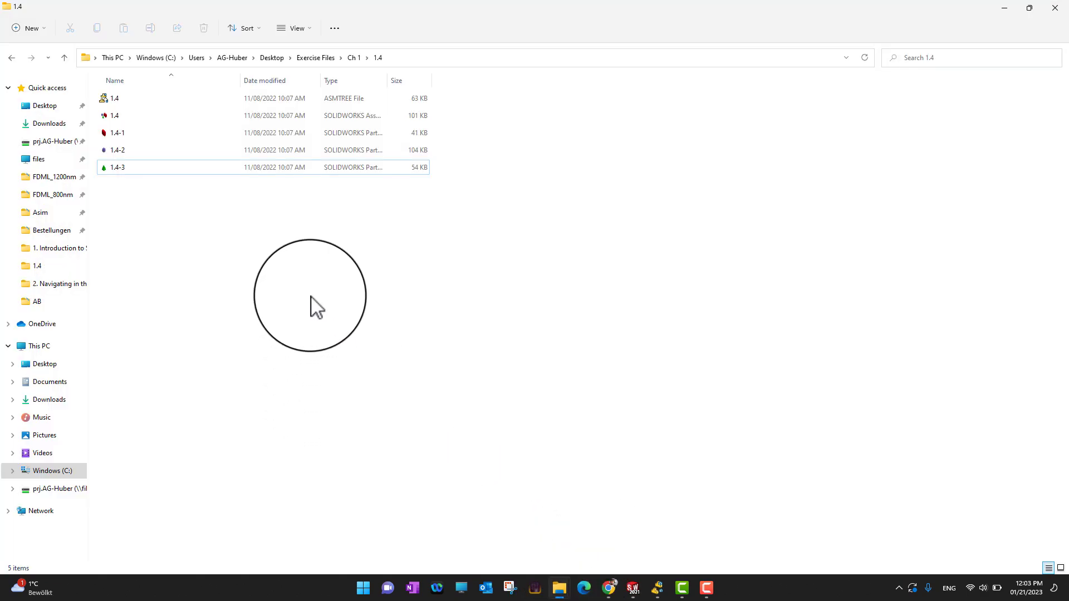